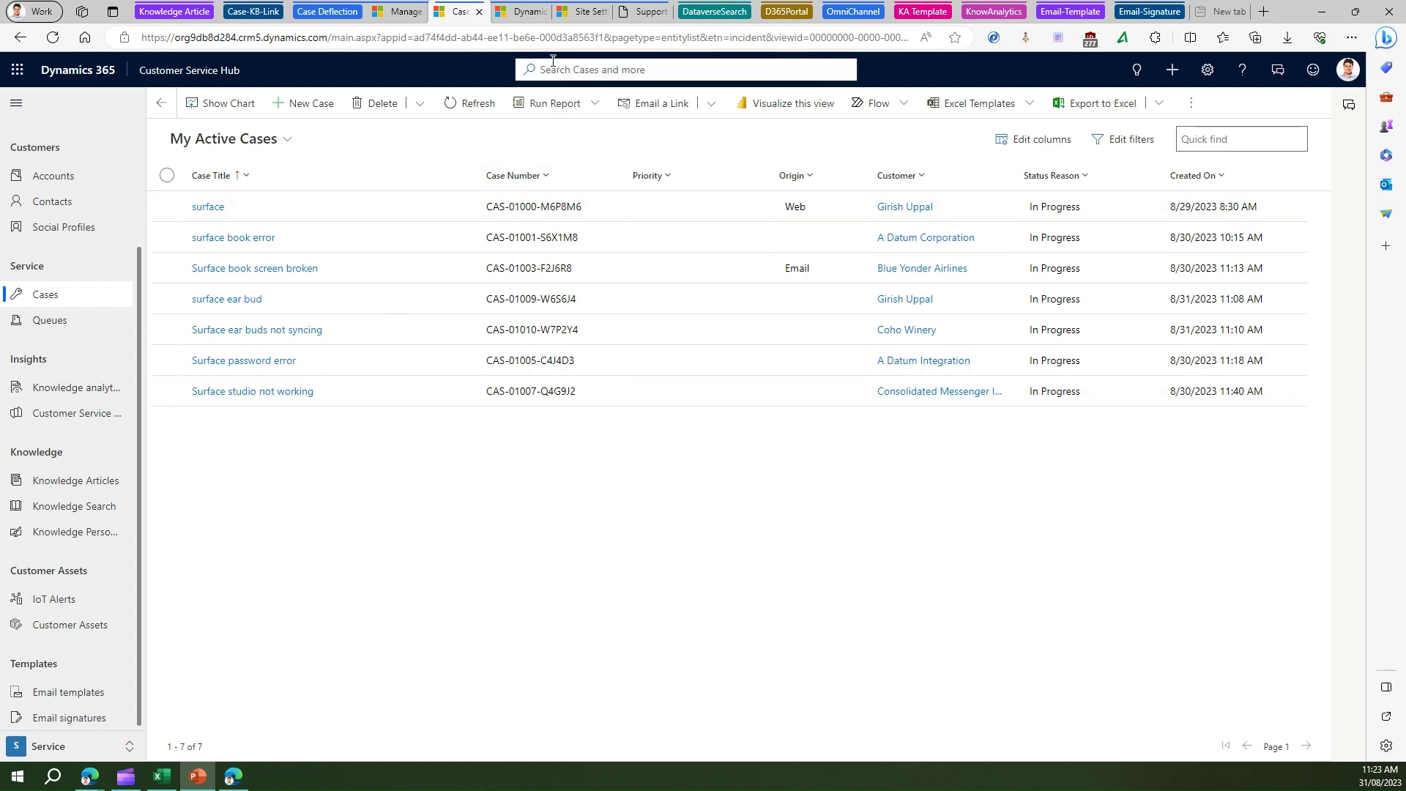
Switch to the Contoso support portal and search the Support page for "ear buds".
click(637, 14)
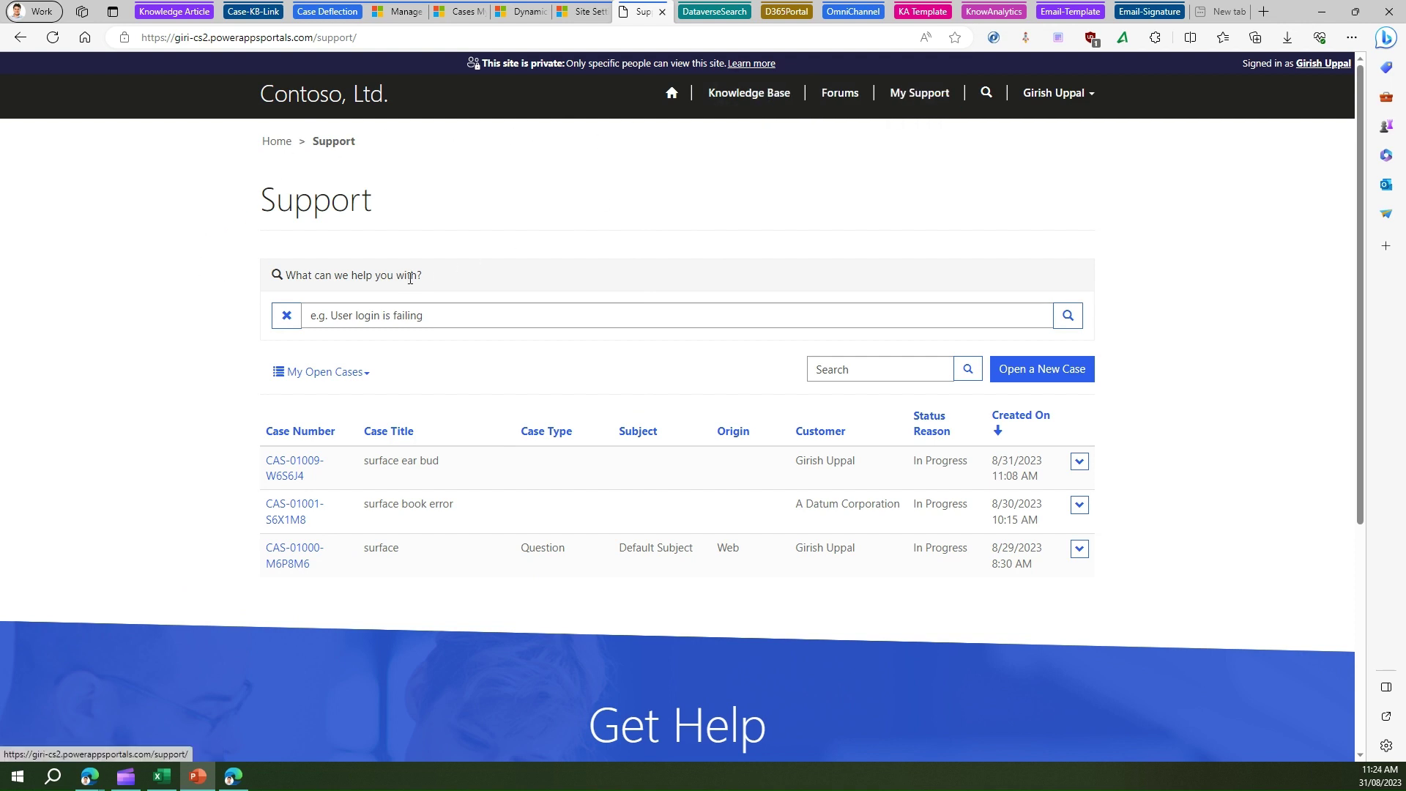
click(337, 316)
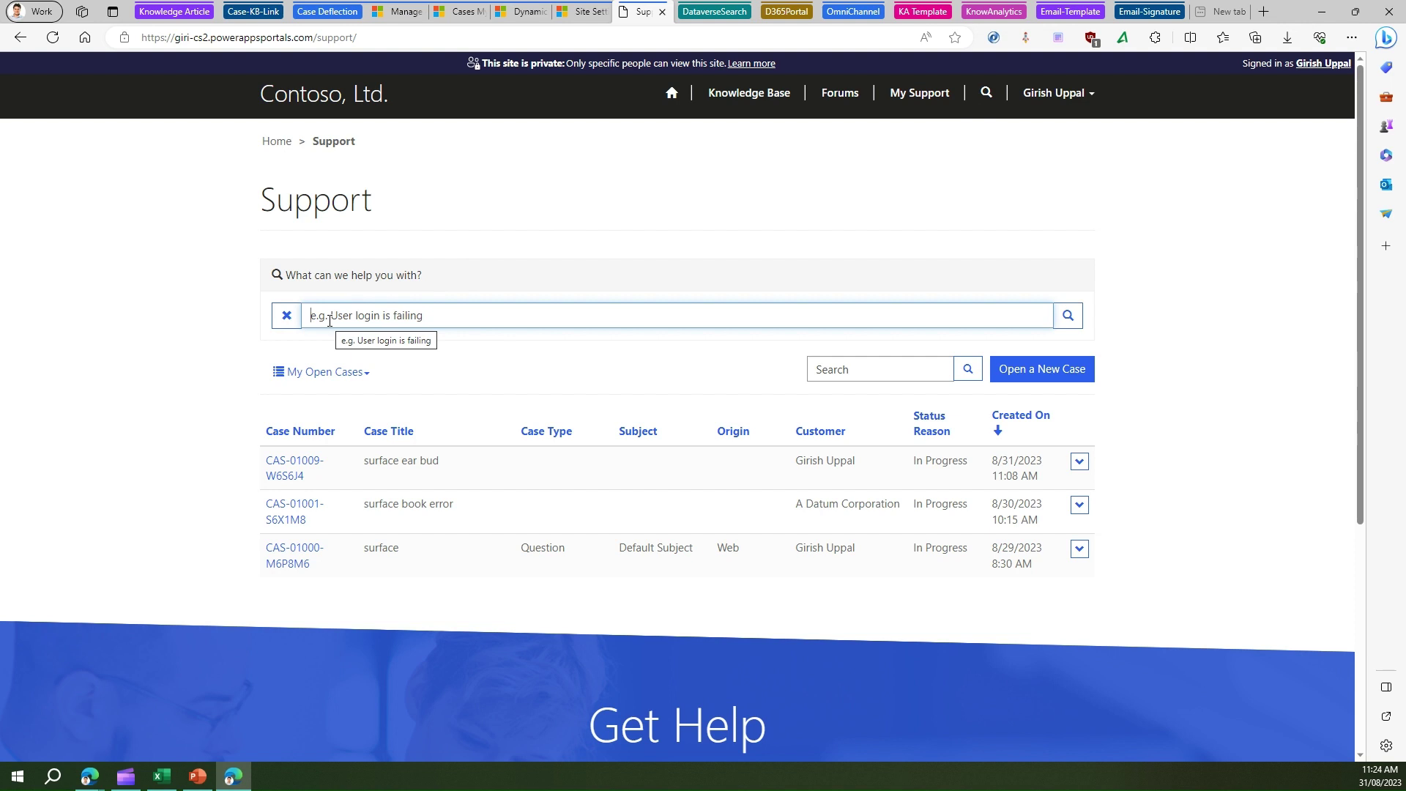
text(e)
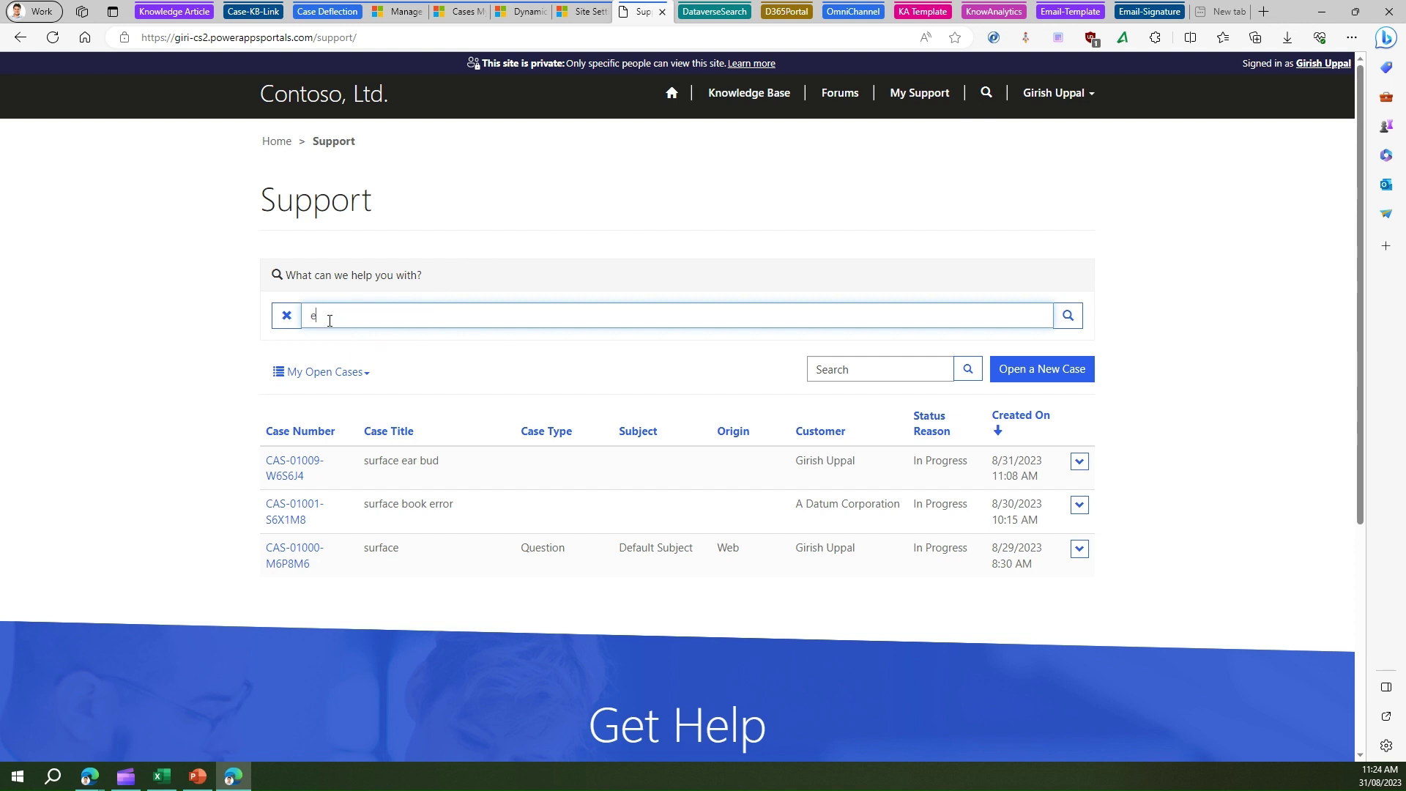
text(ar buds)
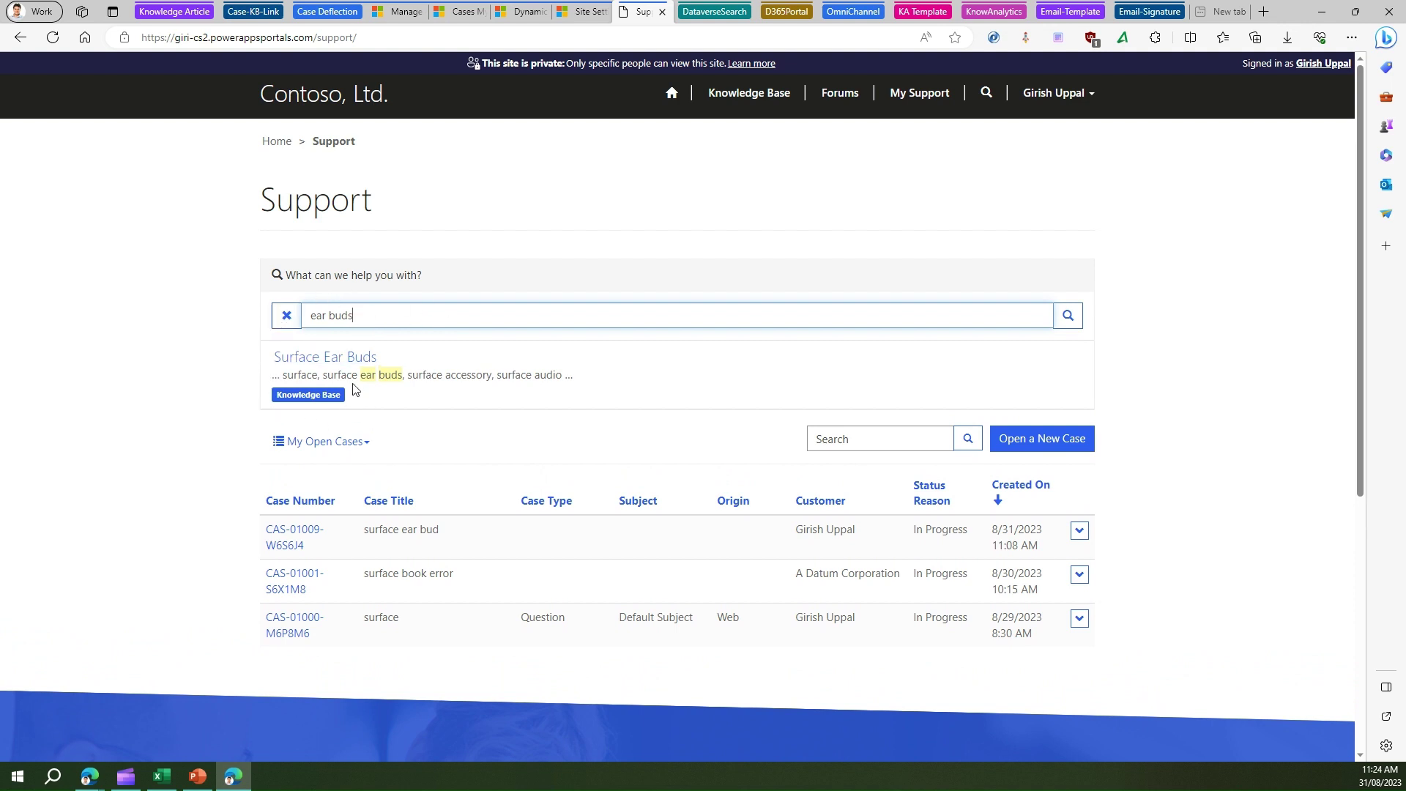
Open the Surface Ear Buds knowledge article, read through its description and specifications, and return to the Support page.
click(314, 359)
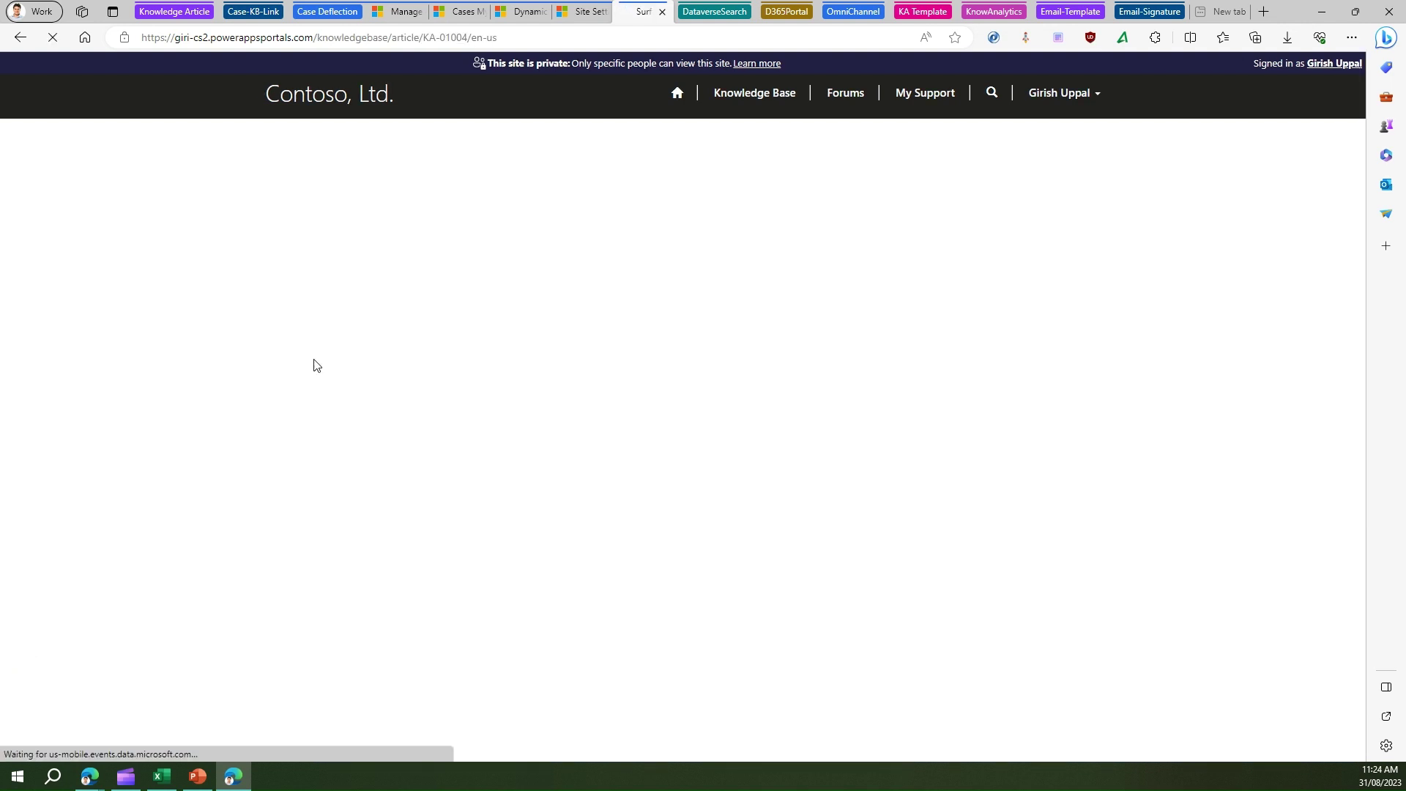
scroll(624, 366, down, 10)
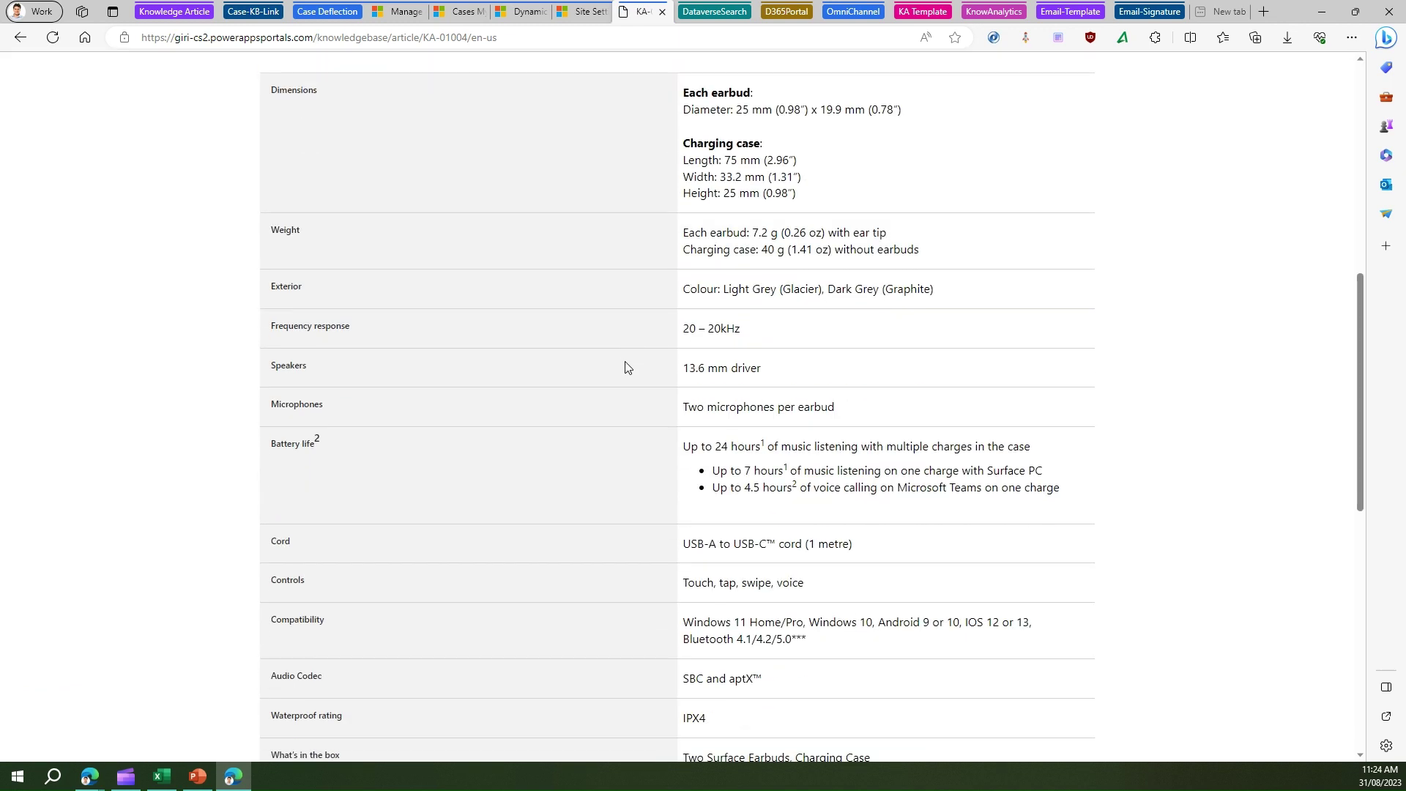
scroll(627, 373, down, 5)
key(Home)
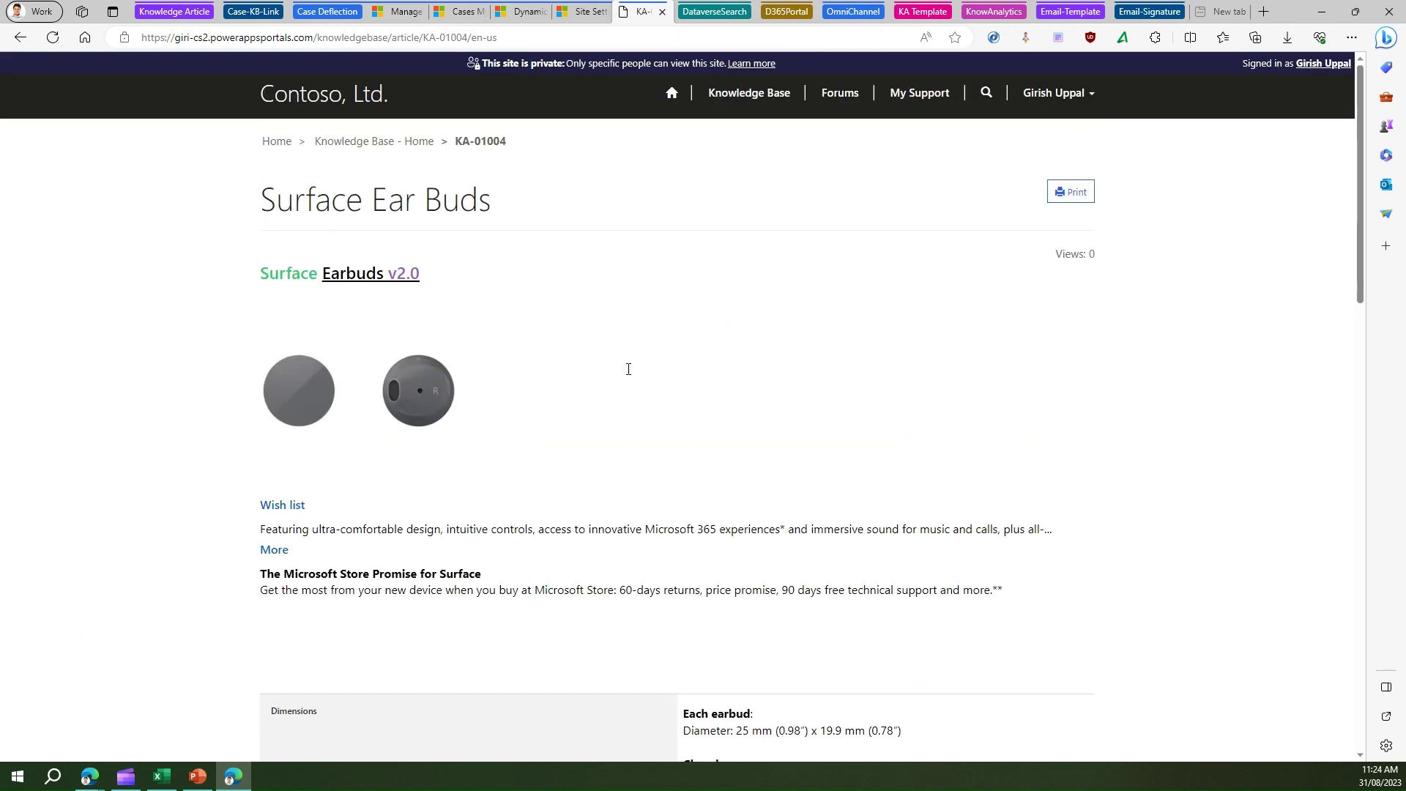
drag(428, 577, 481, 577)
drag(575, 591, 734, 590)
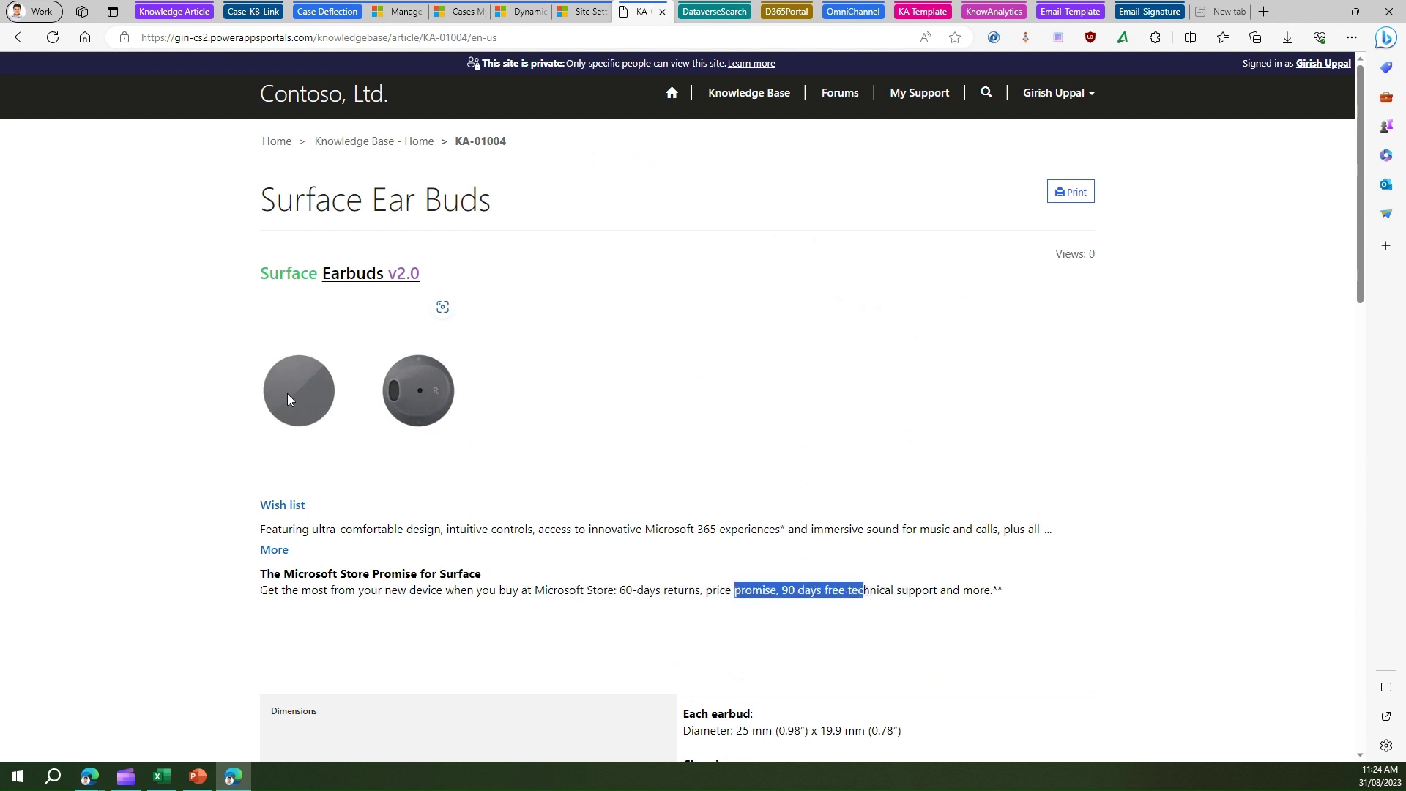
drag(288, 529, 489, 530)
drag(403, 573, 532, 590)
click(21, 36)
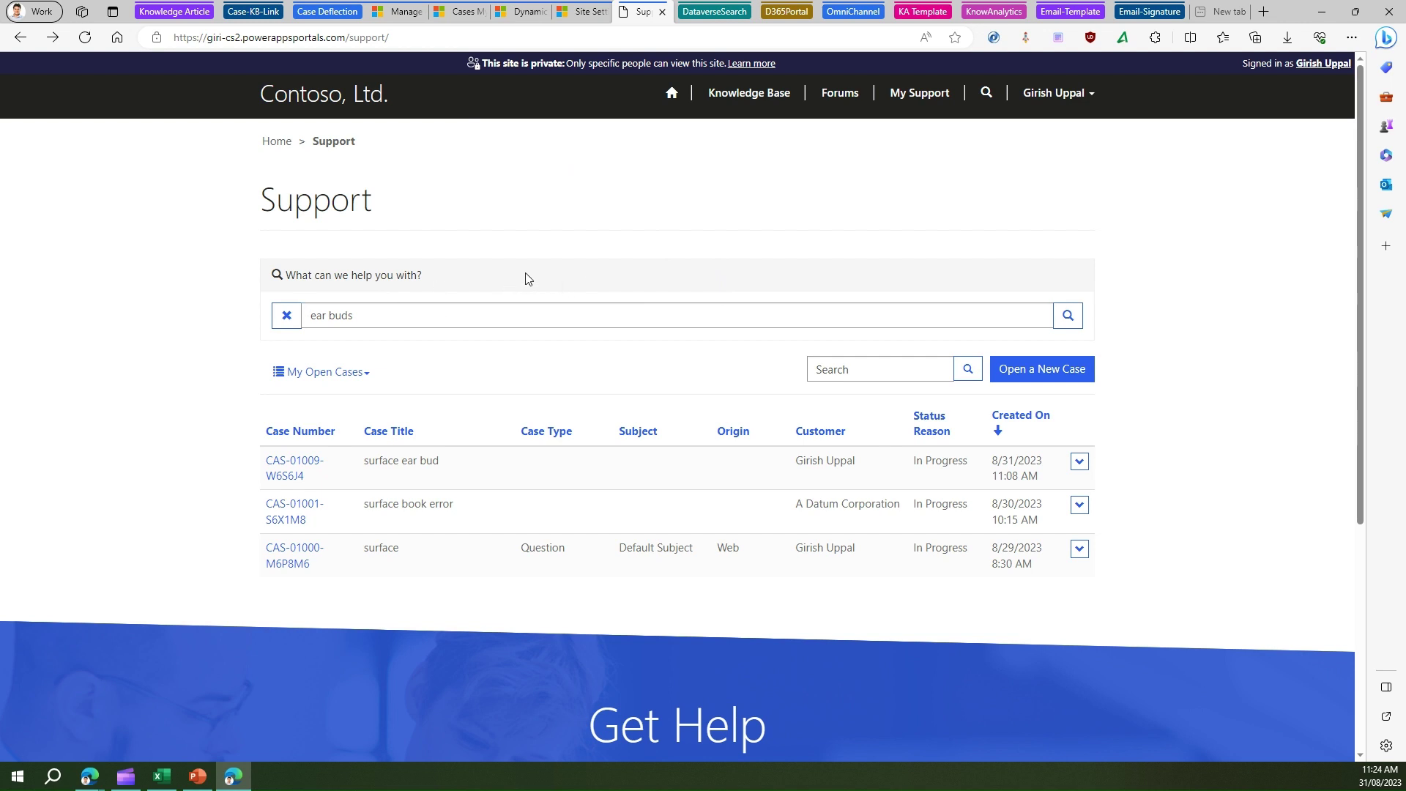
Start a new support case with the title "ear buds not" and look over the rest of the form without submitting.
click(1043, 371)
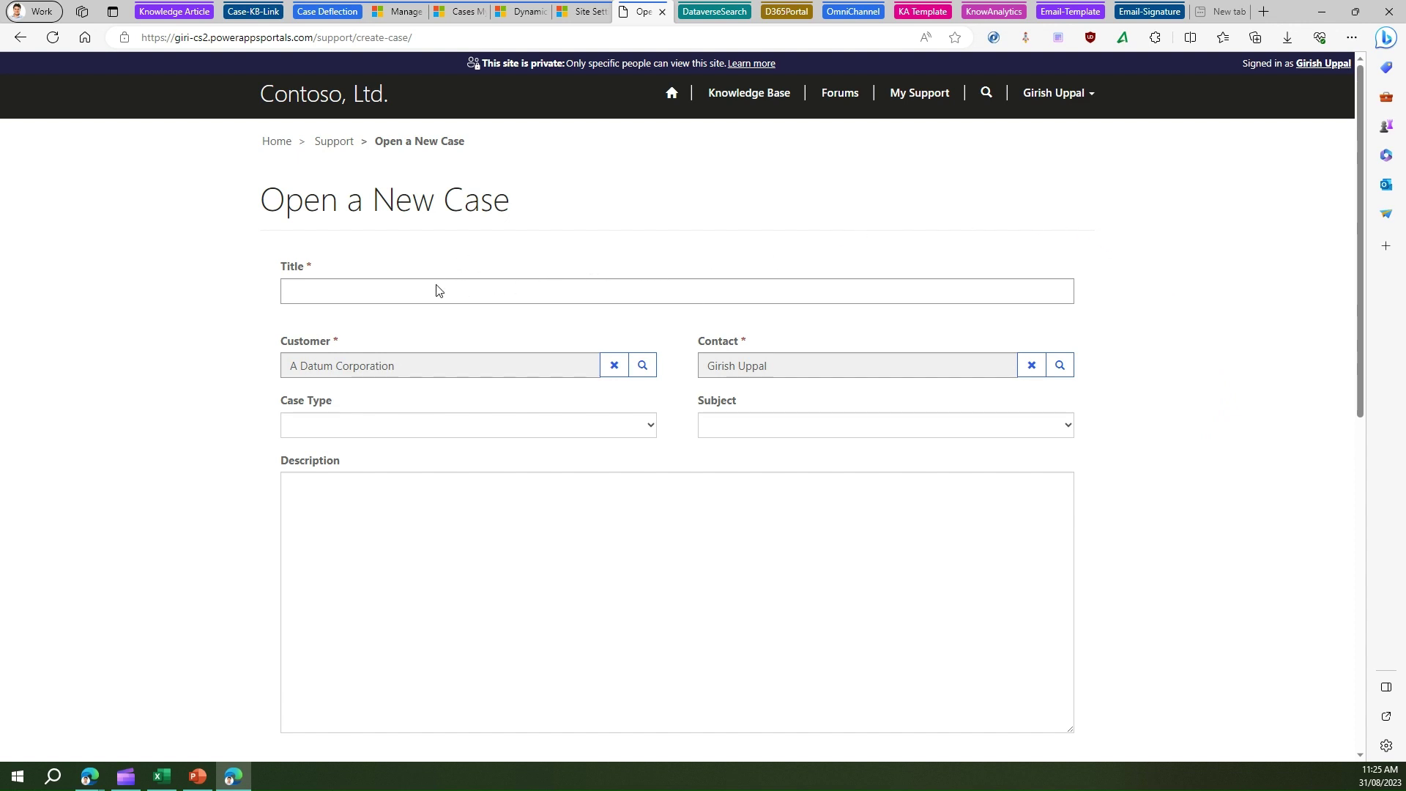
click(385, 287)
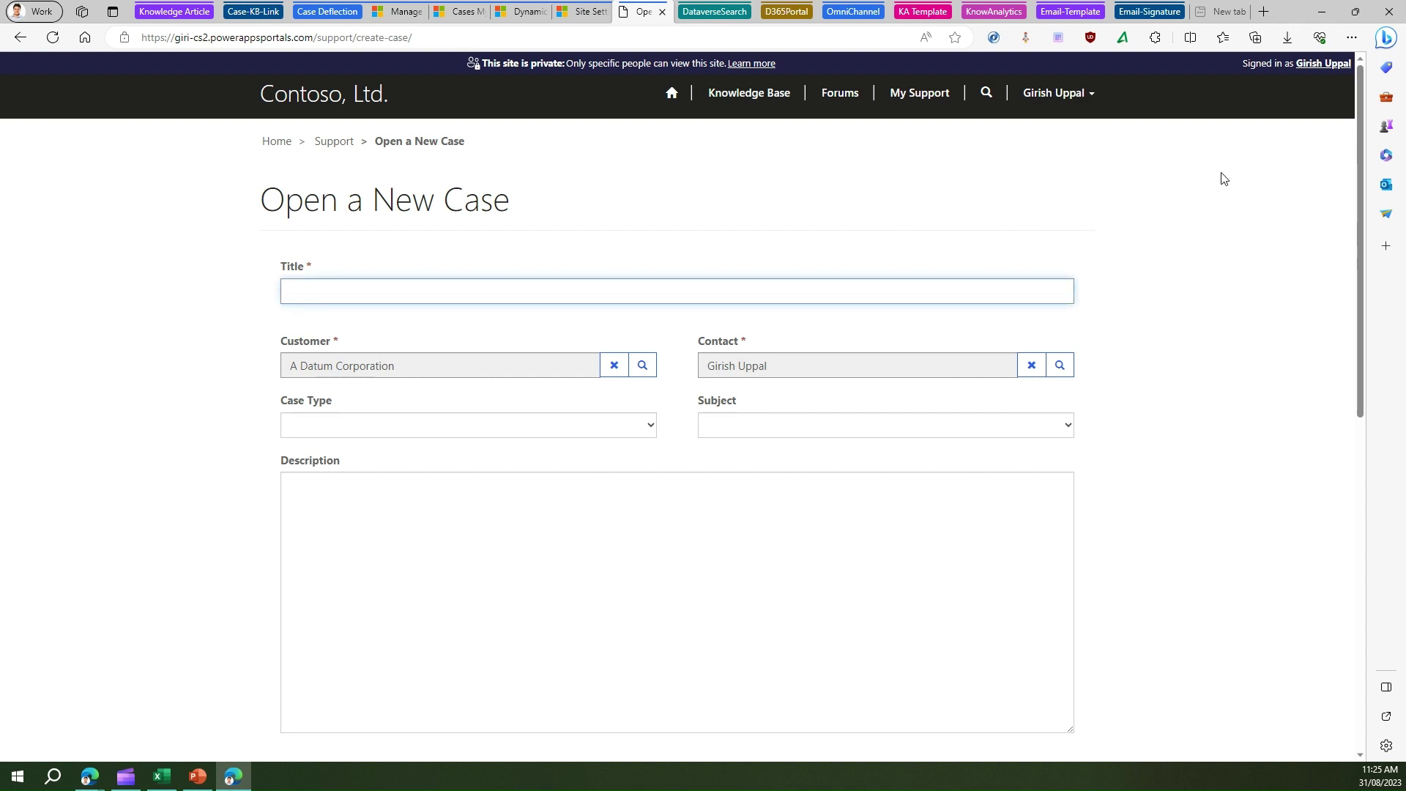
text(ear buds not)
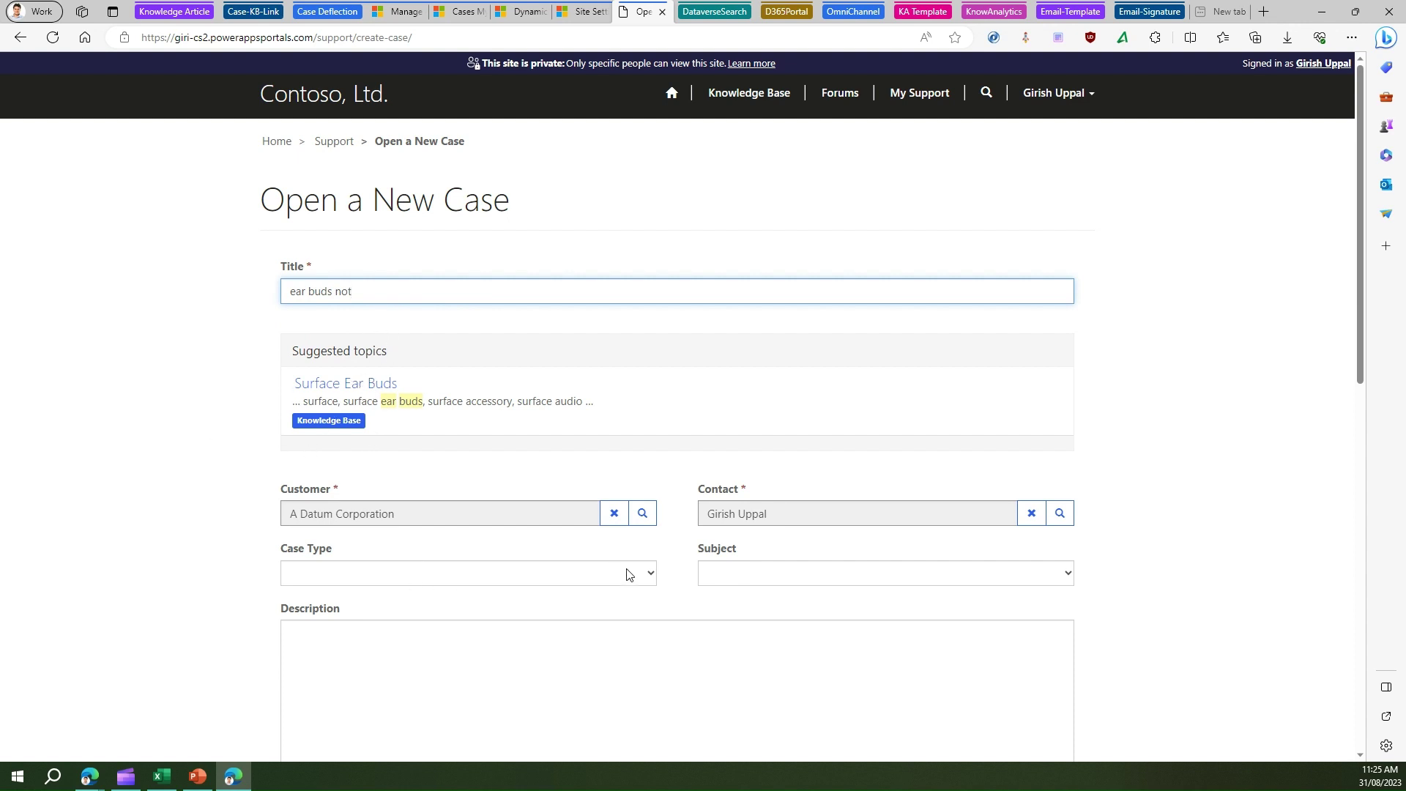
click(608, 644)
scroll(797, 580, down, 5)
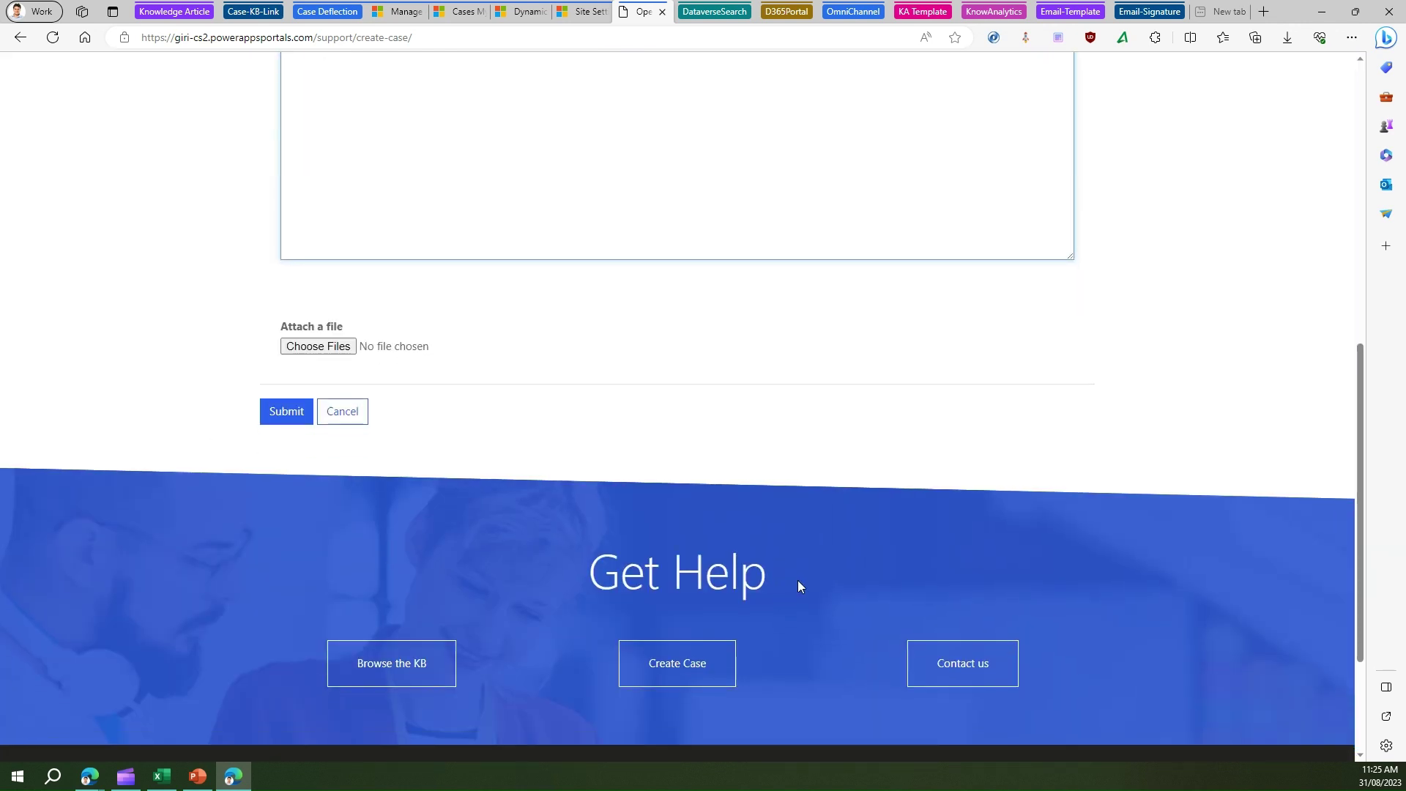
scroll(821, 566, up, 5)
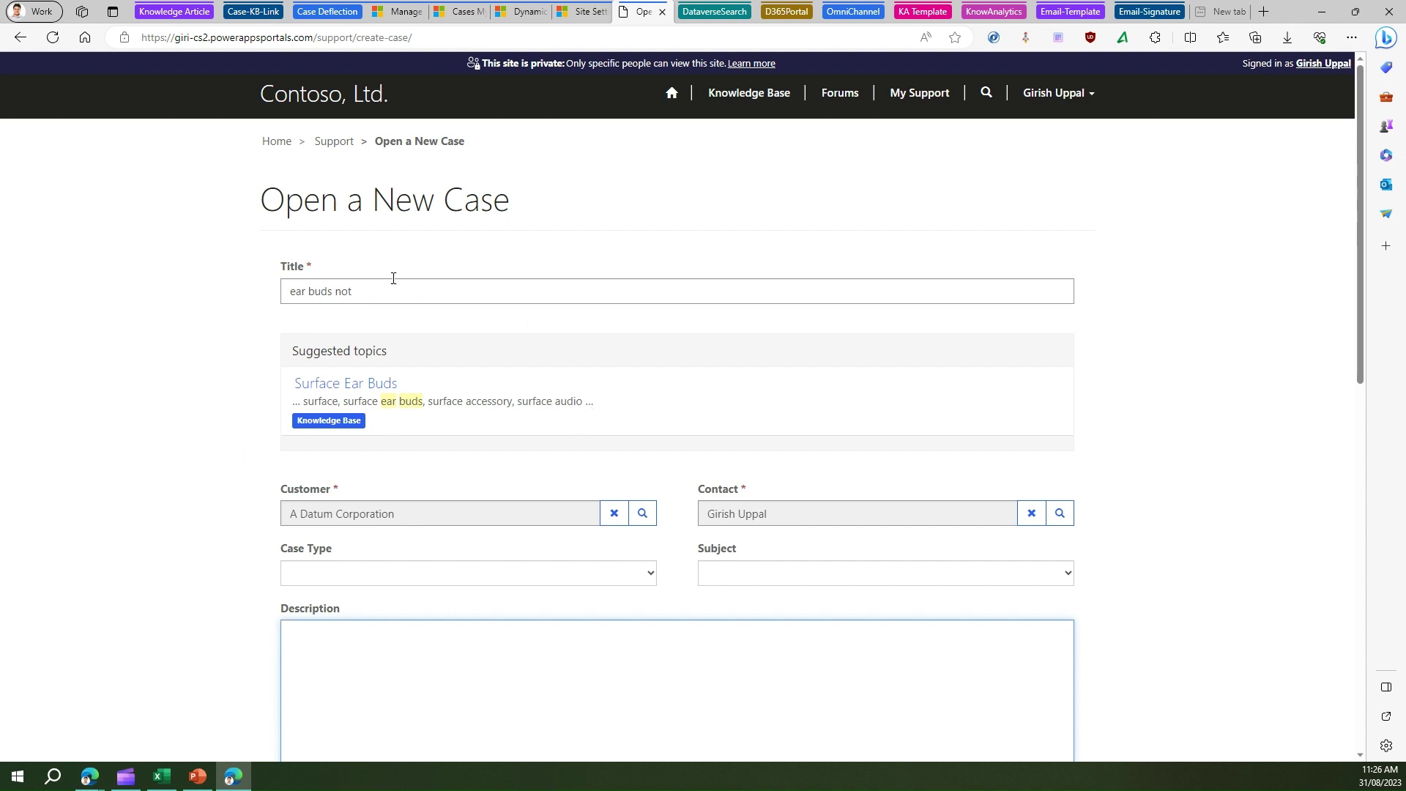
Review the Record types, General settings and Portal pages of the Knowledge settings in the Customer Service admin center.
click(521, 14)
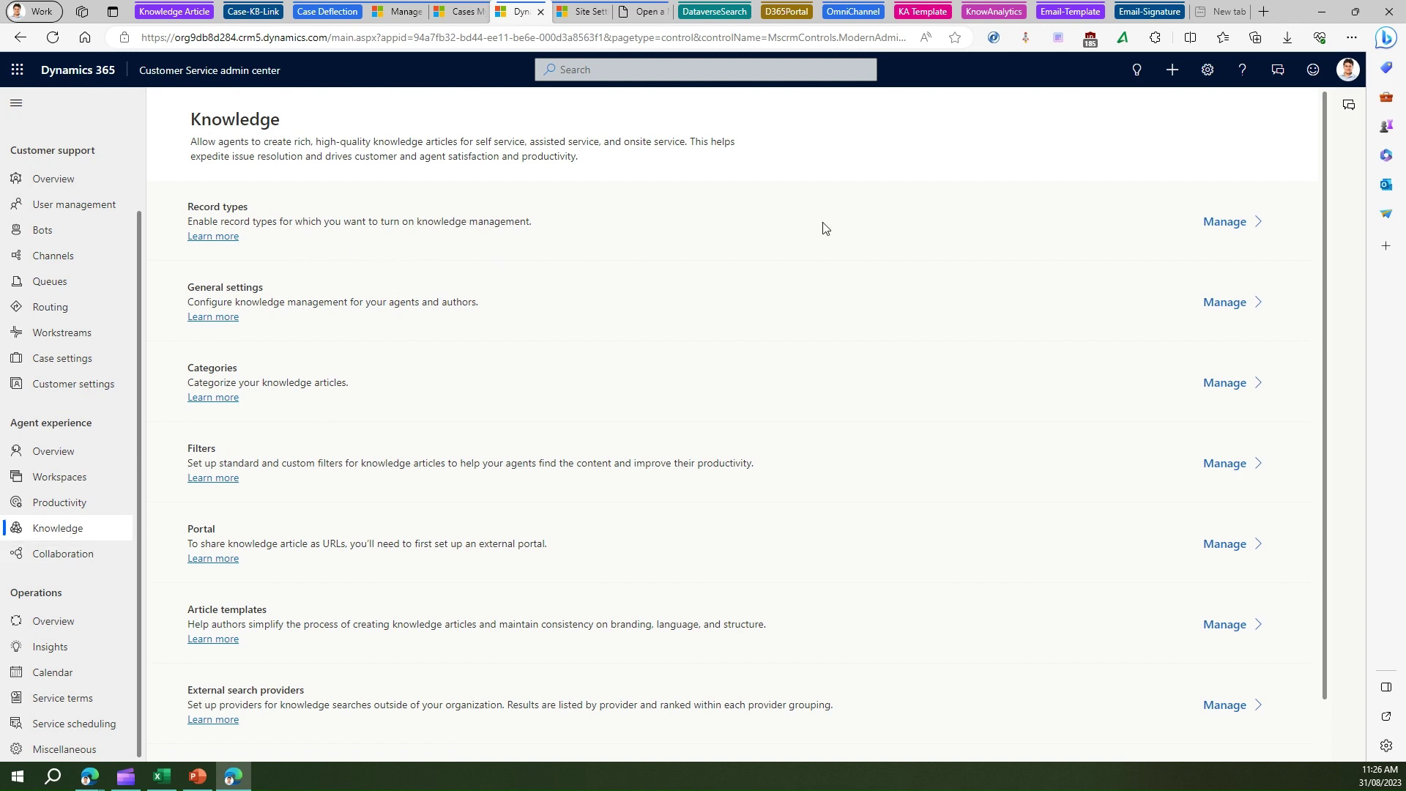
click(1227, 222)
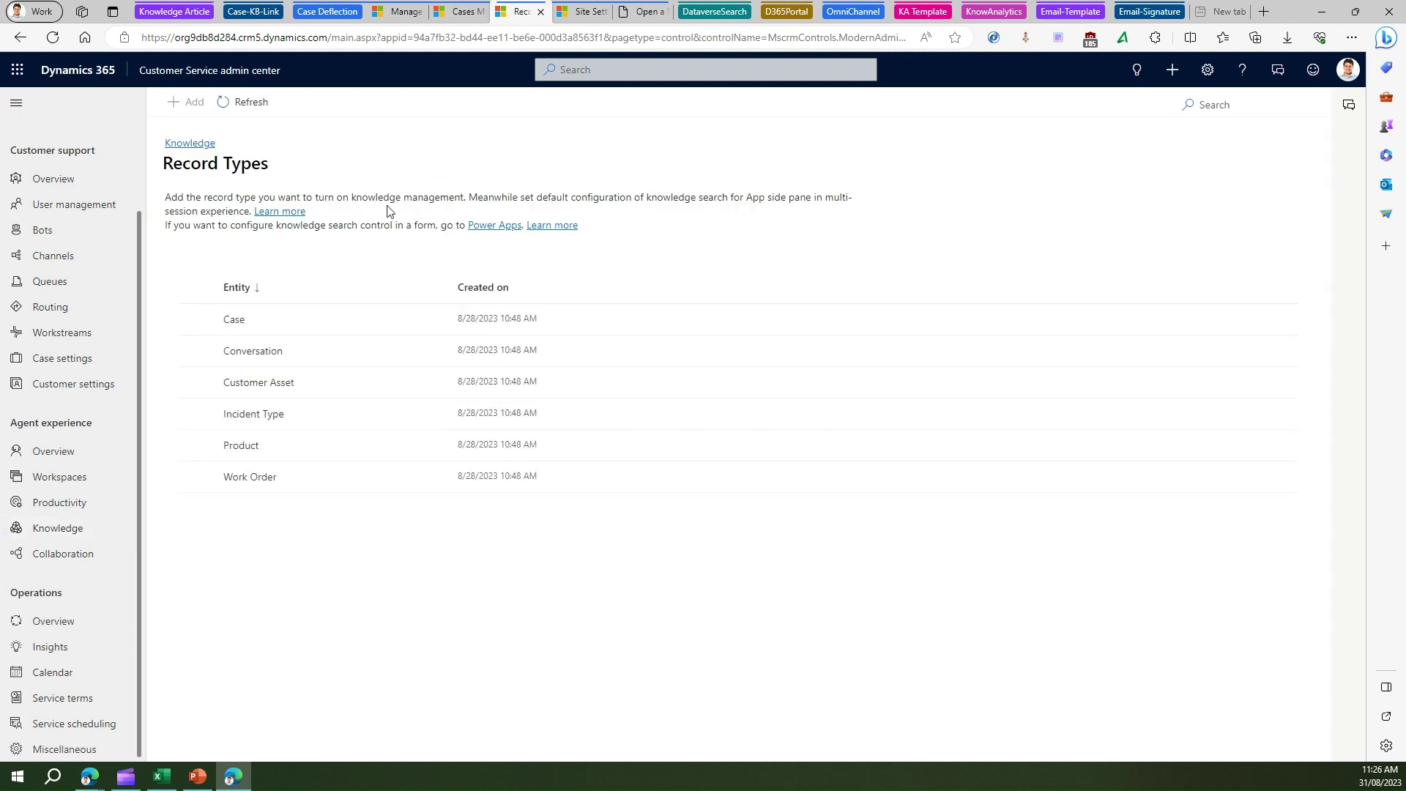
click(199, 146)
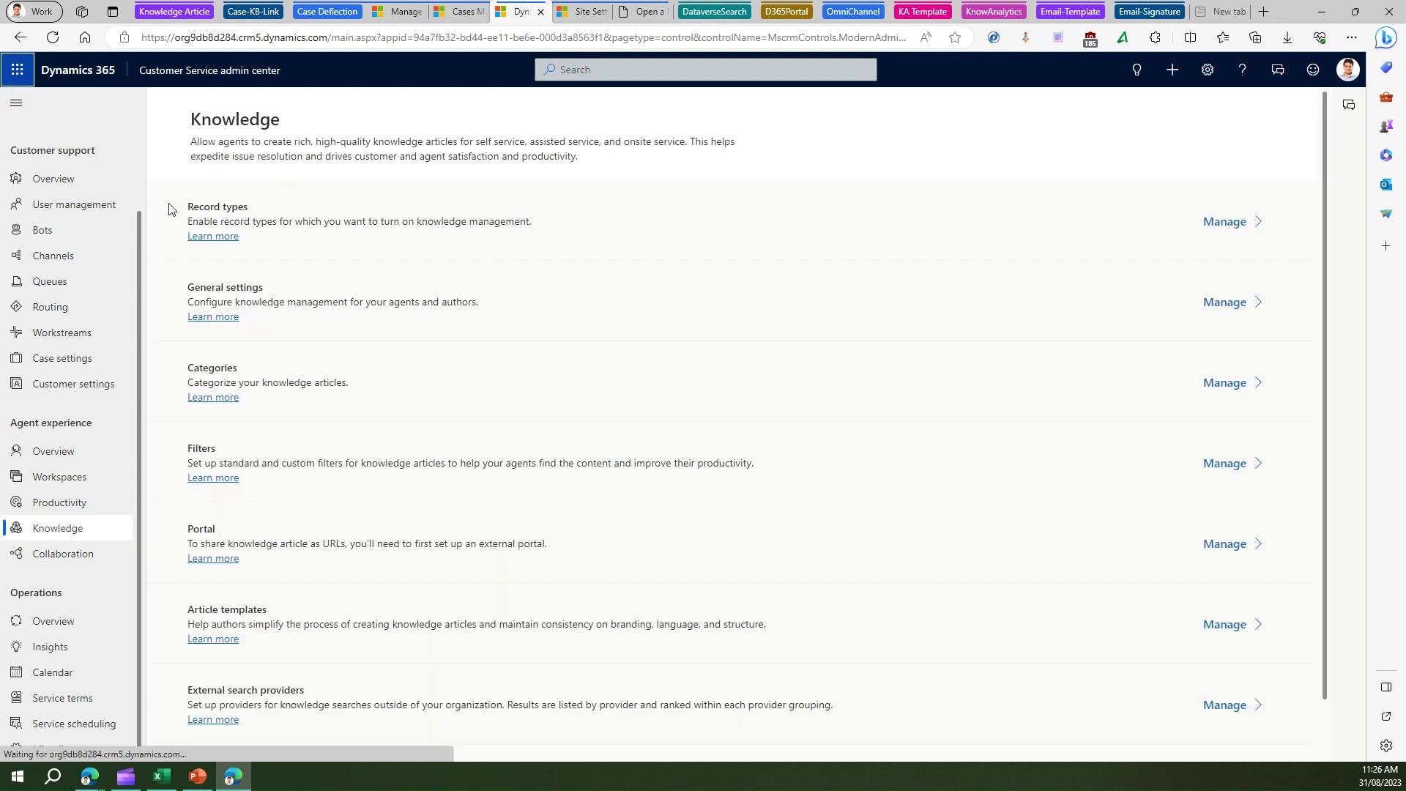
click(1235, 303)
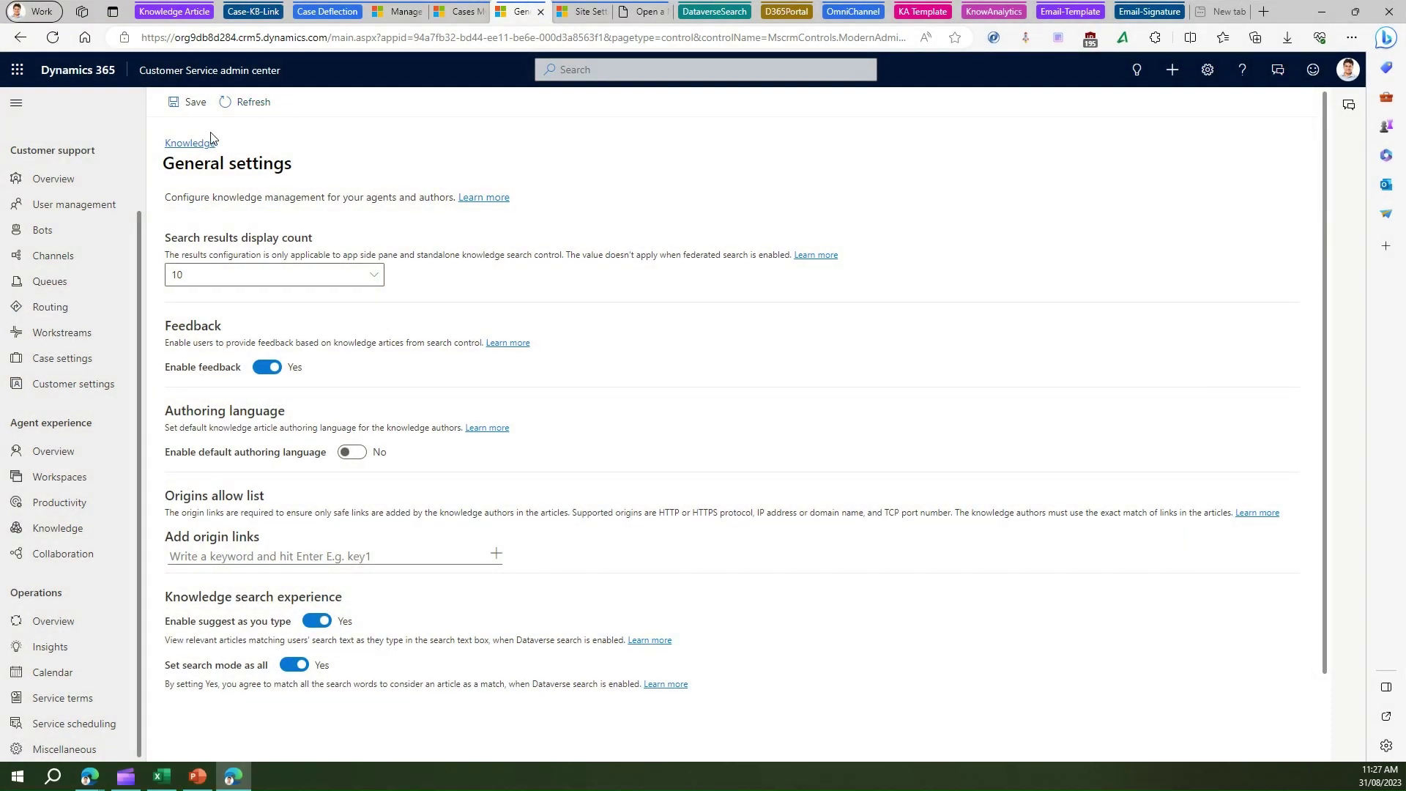
click(196, 143)
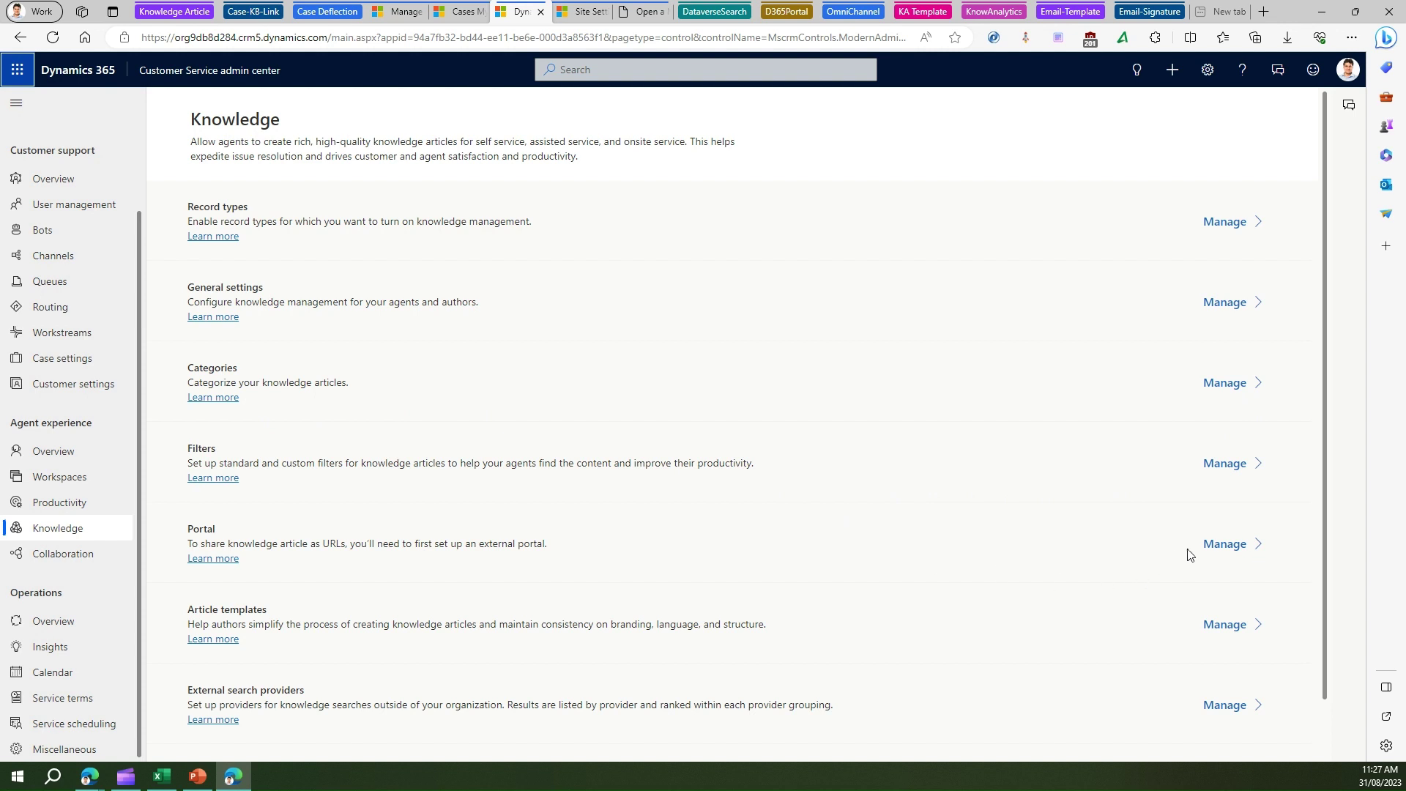
click(1224, 543)
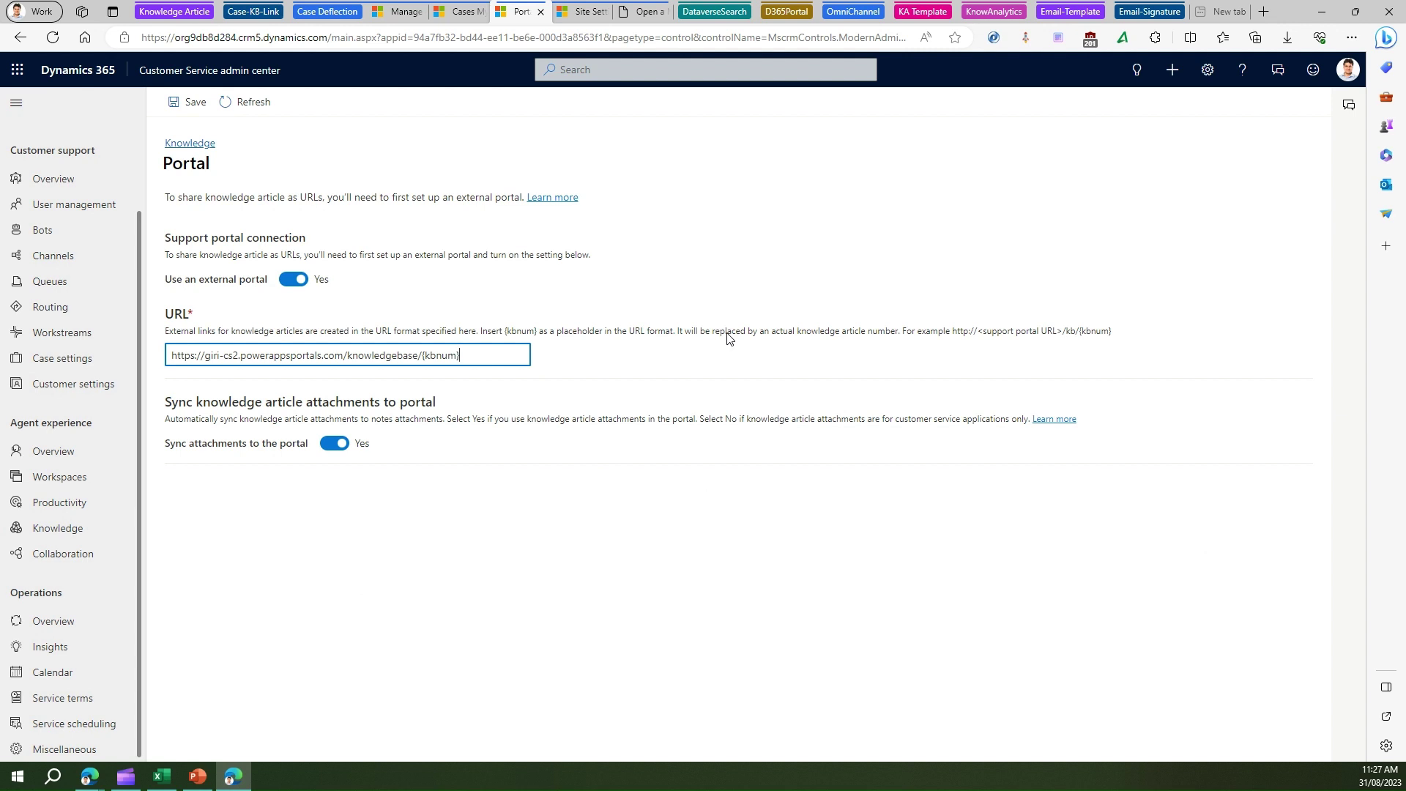
click(202, 144)
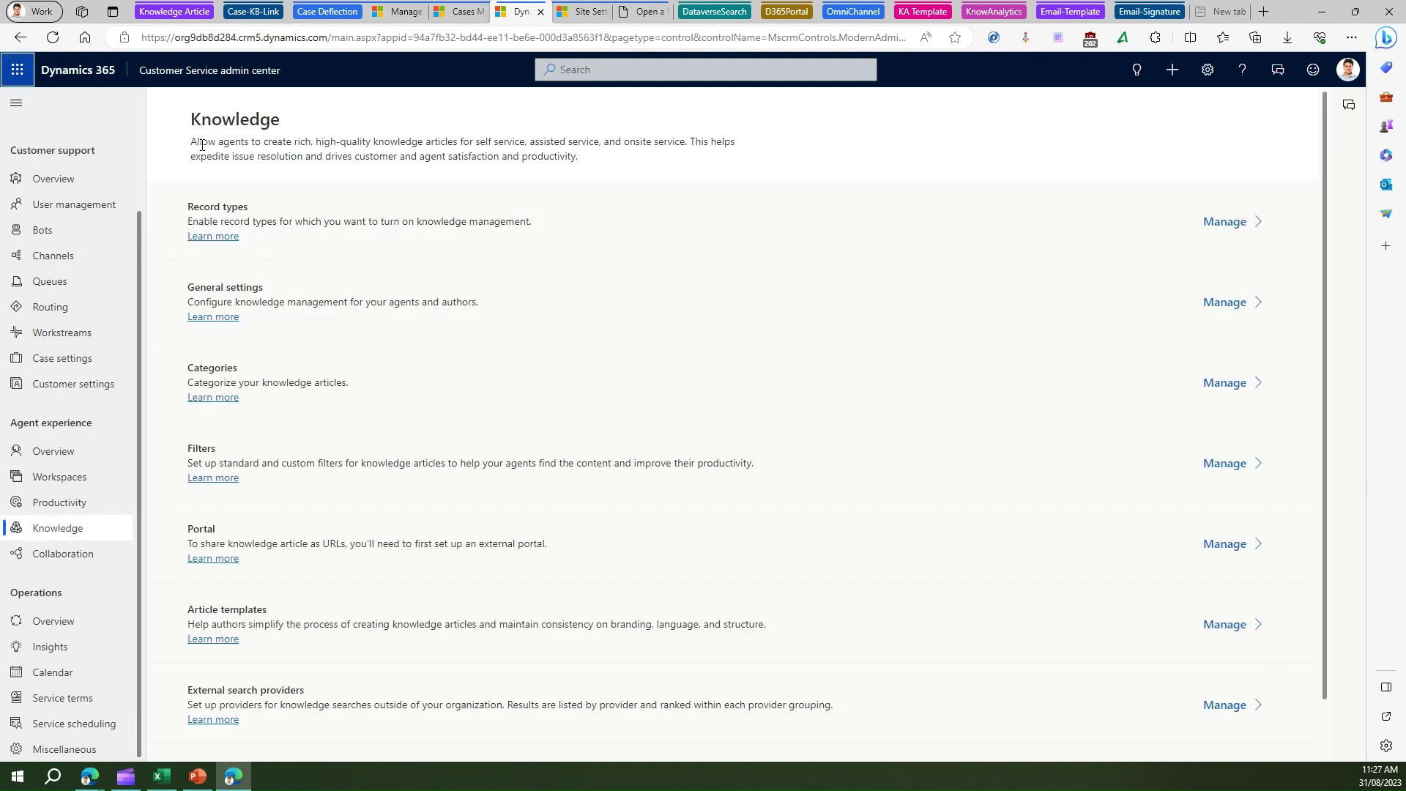
Check the value of the HelpDesk/CaseDeflection/Enabled site setting in Portal Management and consult the case deflection documentation.
click(568, 13)
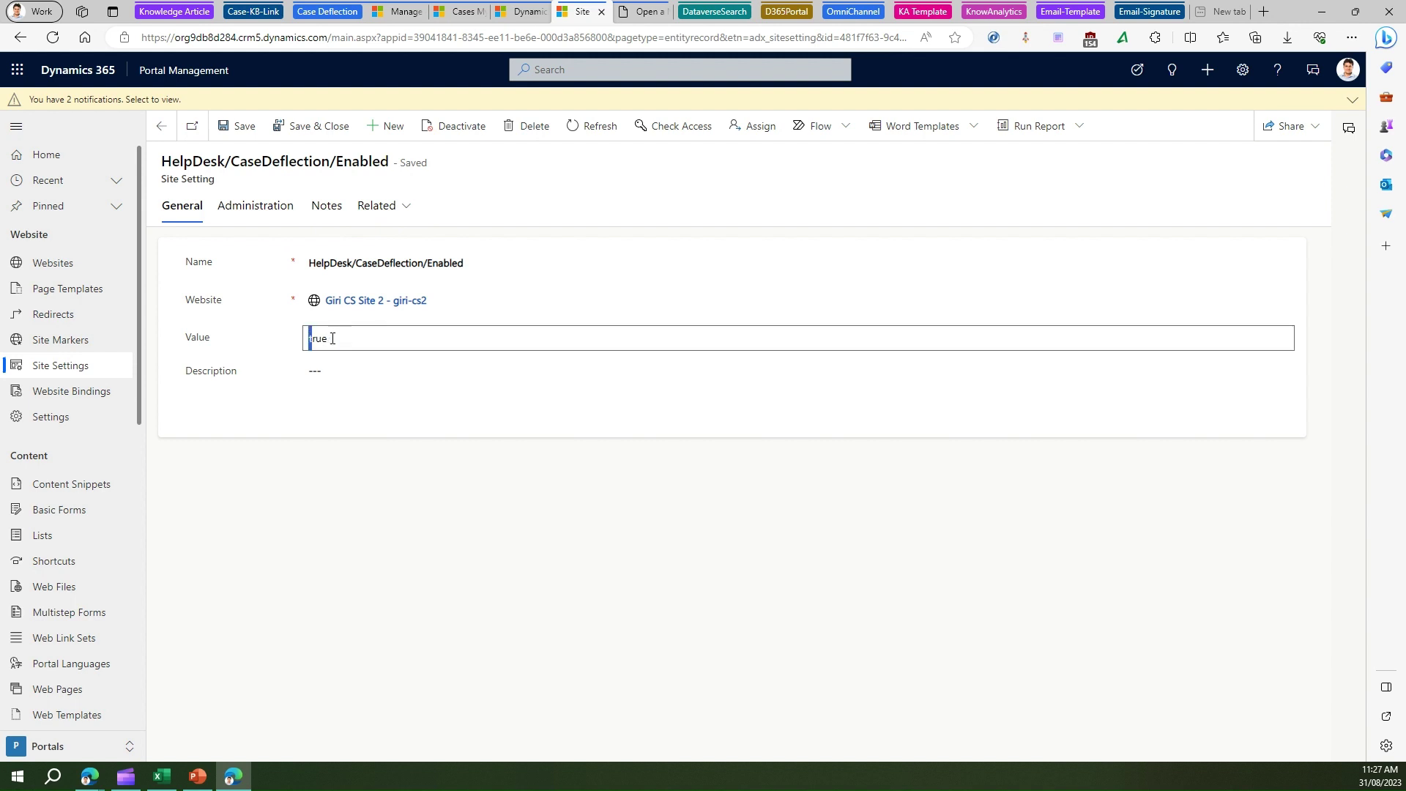
drag(333, 339, 276, 337)
click(410, 12)
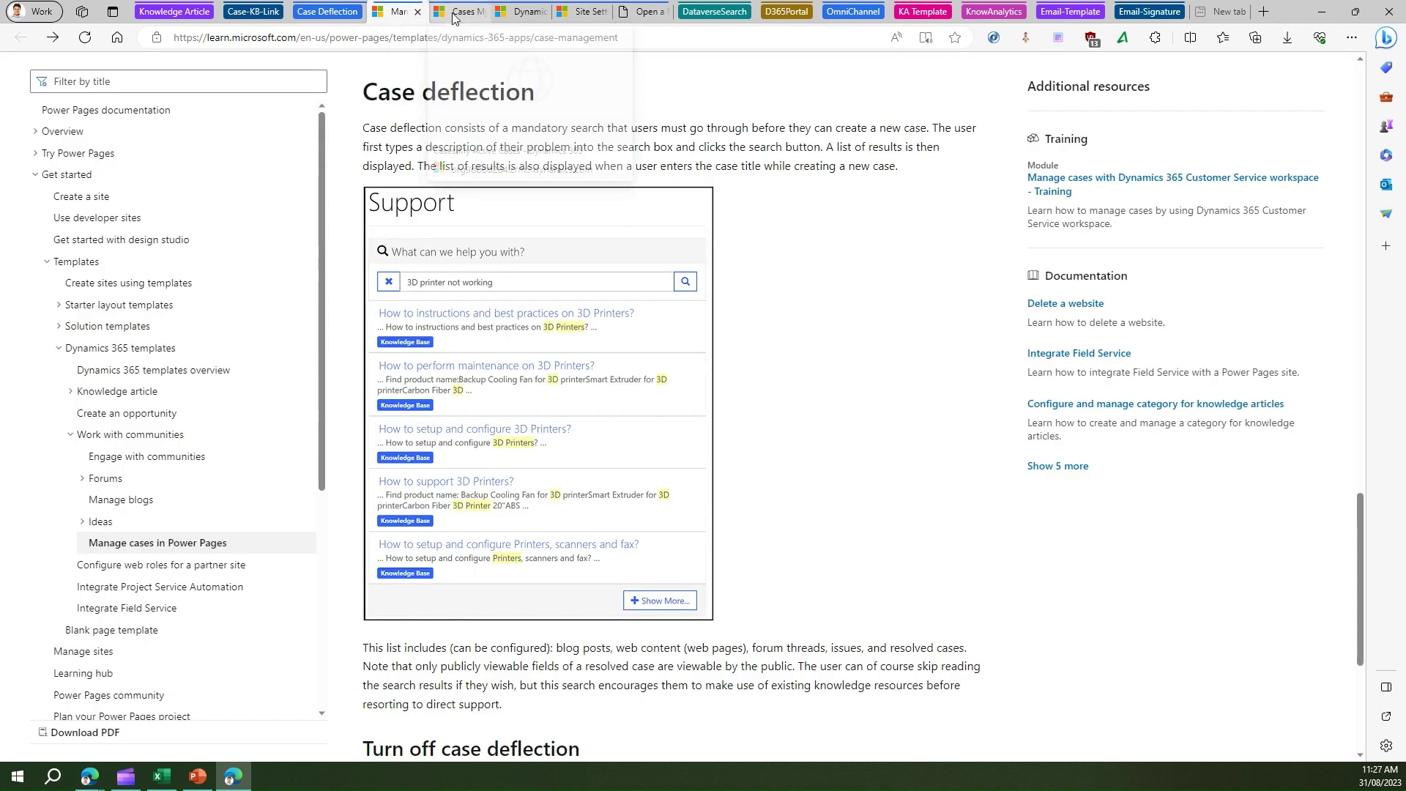
Return to the Open a New Case form on the support portal and review its suggested topics and fields.
click(454, 13)
click(521, 12)
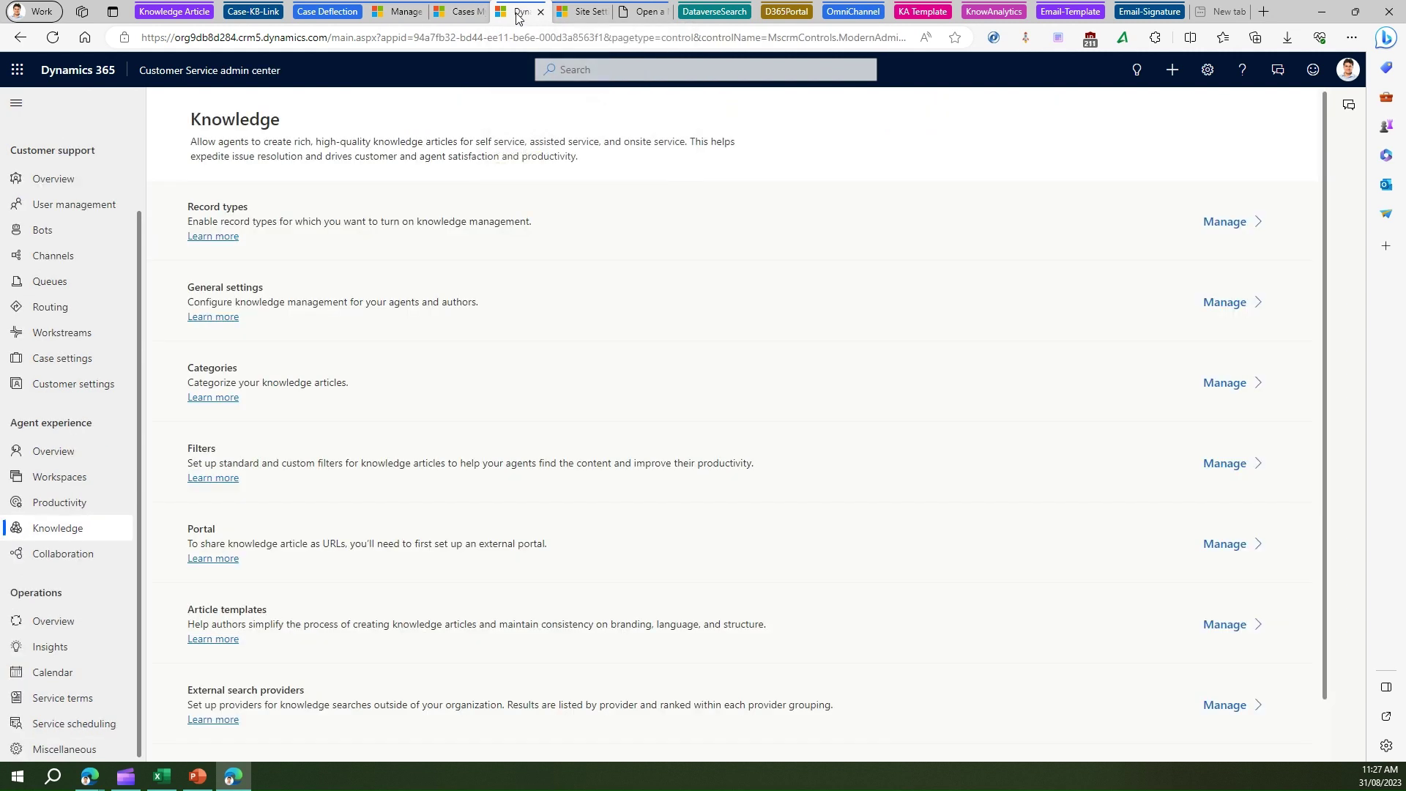
click(584, 13)
click(631, 15)
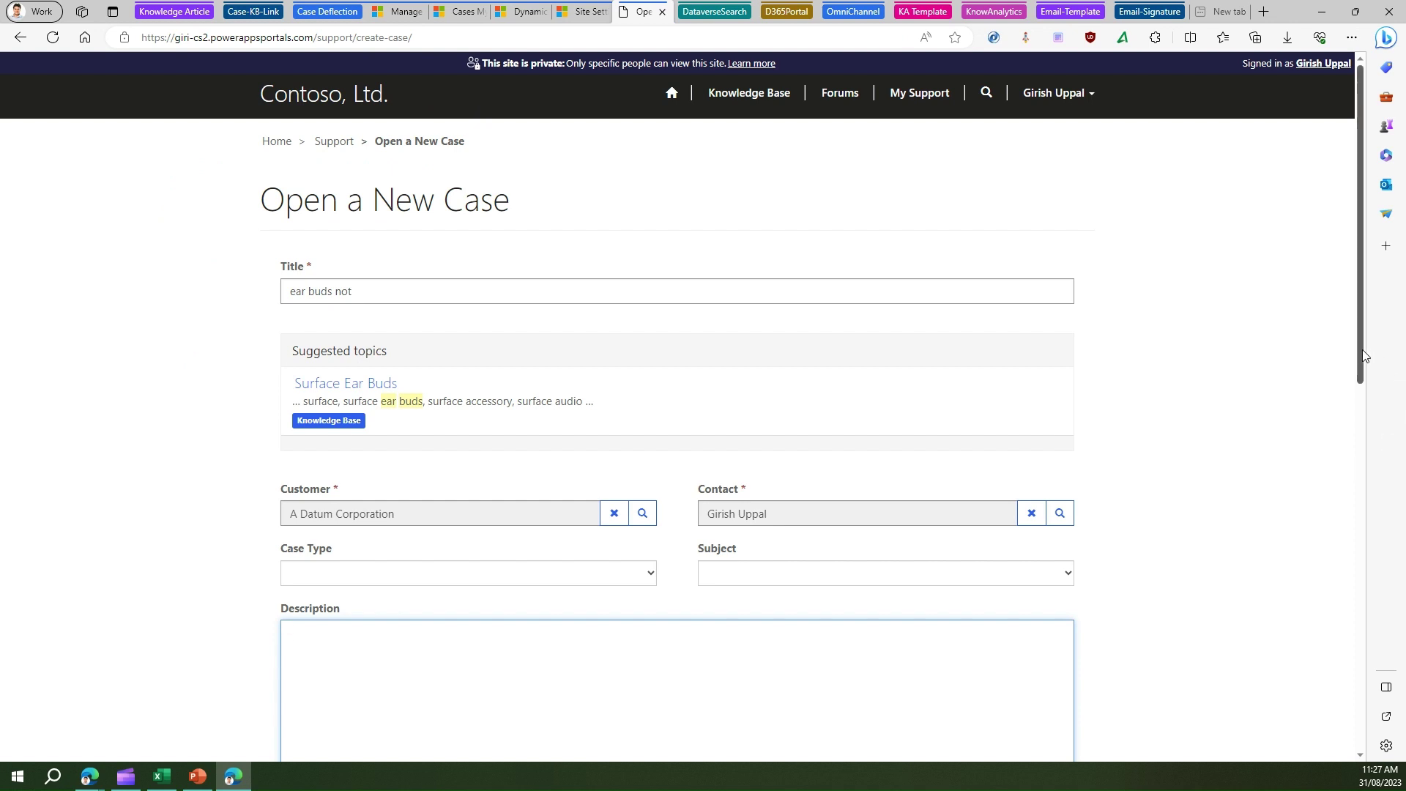
drag(1360, 349, 1359, 364)
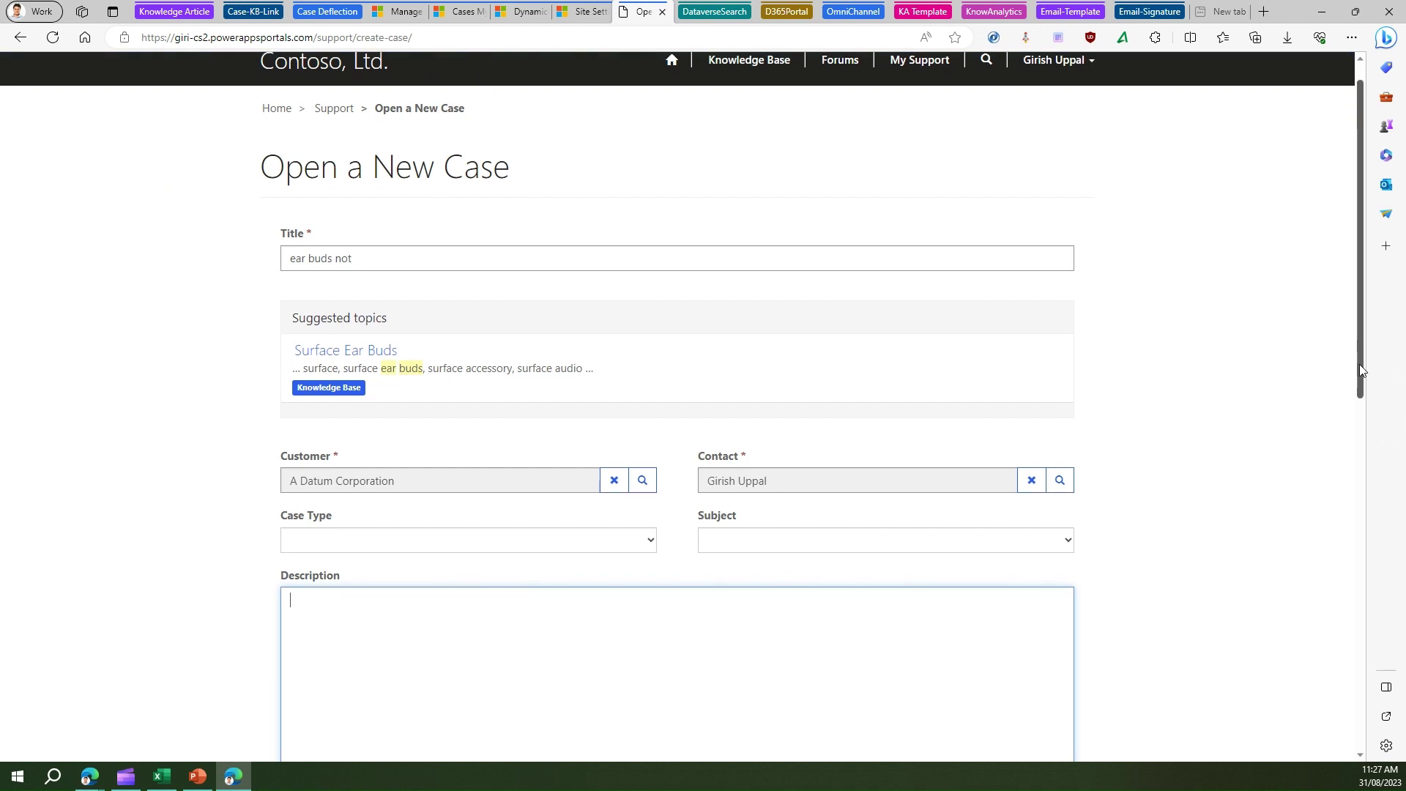
mouse_move(1359, 364)
mouse_down()
mouse_move(1371, 486)
mouse_move(1369, 371)
mouse_up()
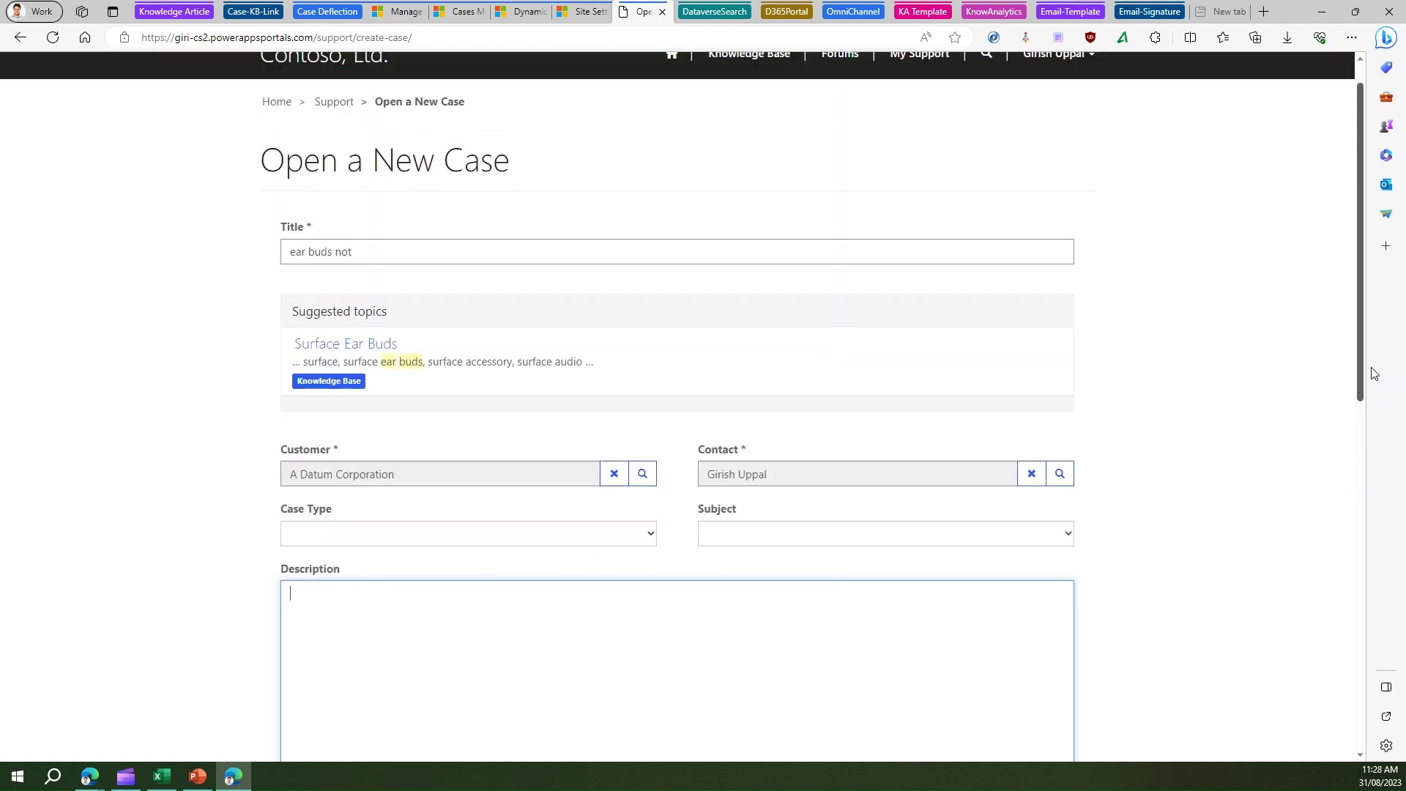